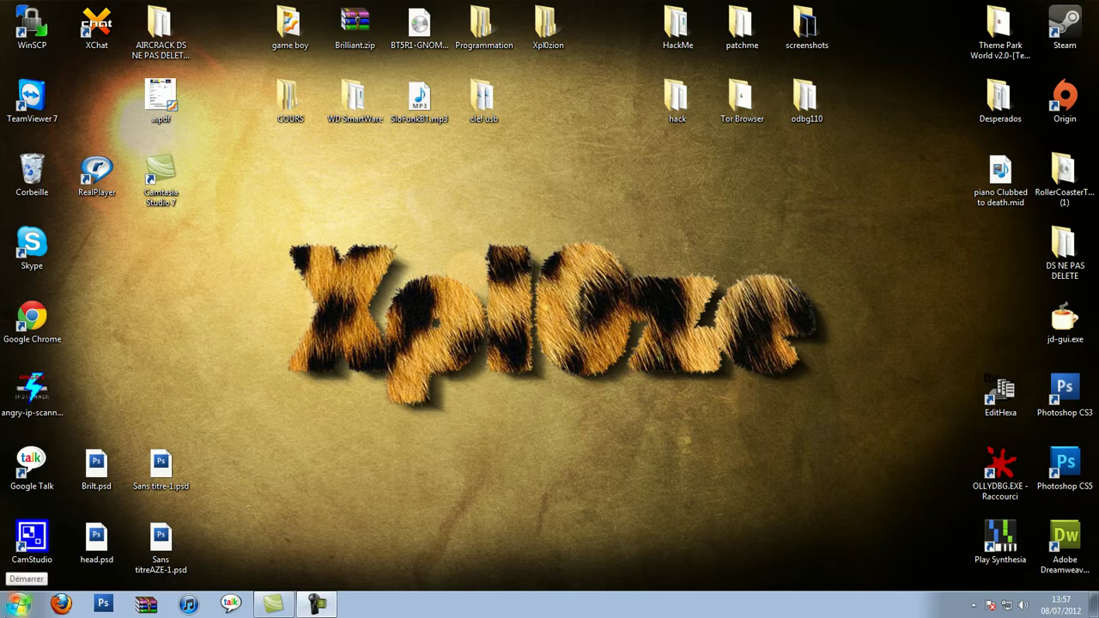
Go to Panneau de configuration > Système et sécurité > Pare-feu Windows and launch Paramètres avancés
mouse_move(274, 604)
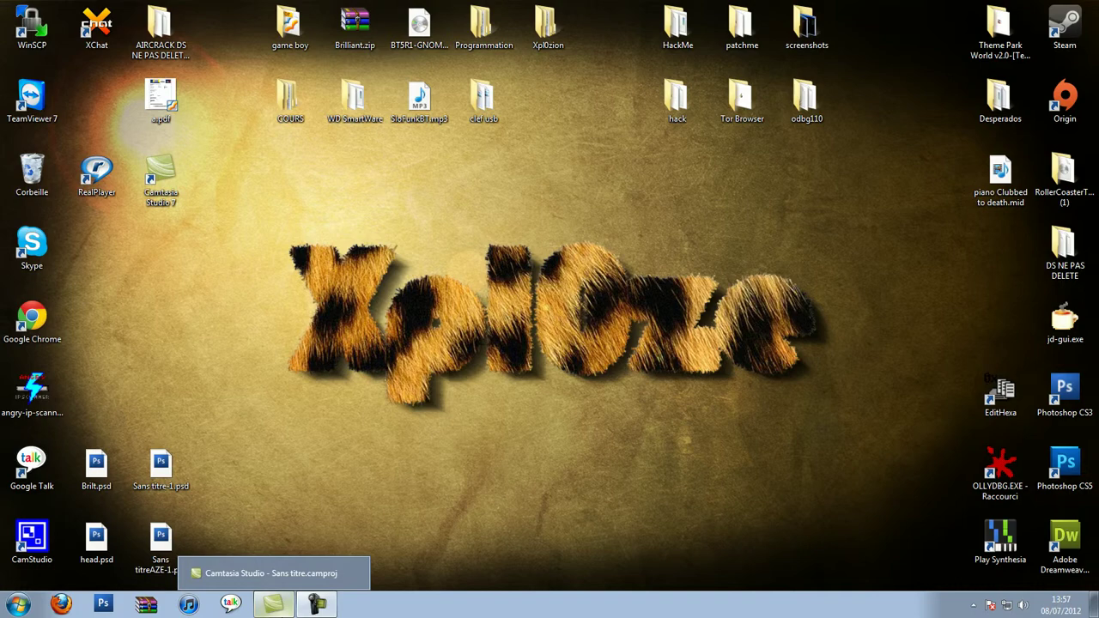
click(17, 606)
click(263, 368)
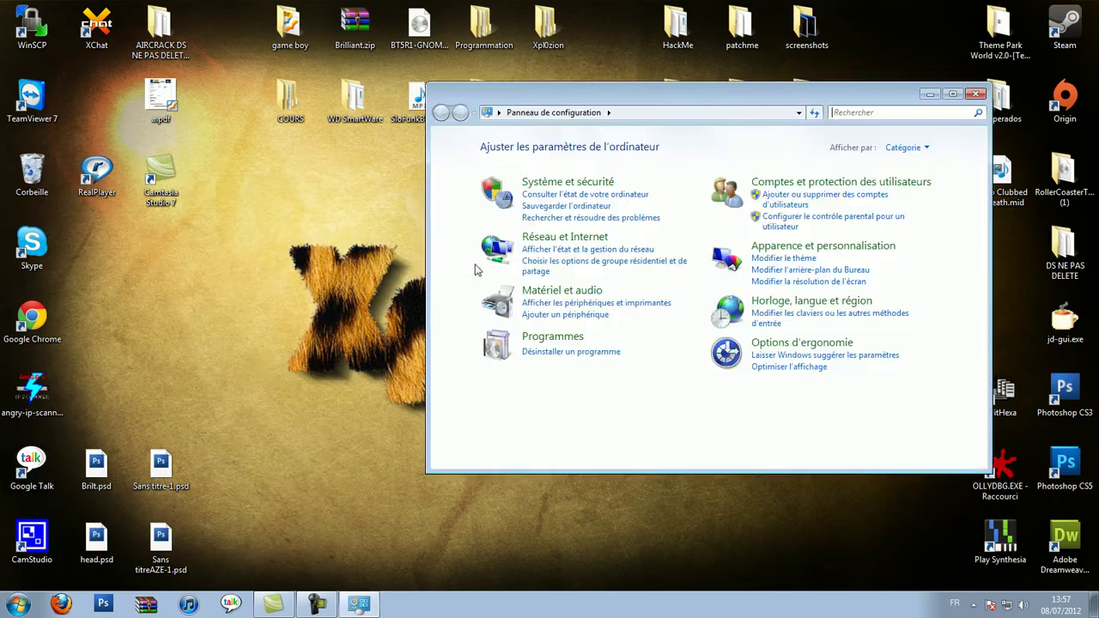
click(611, 183)
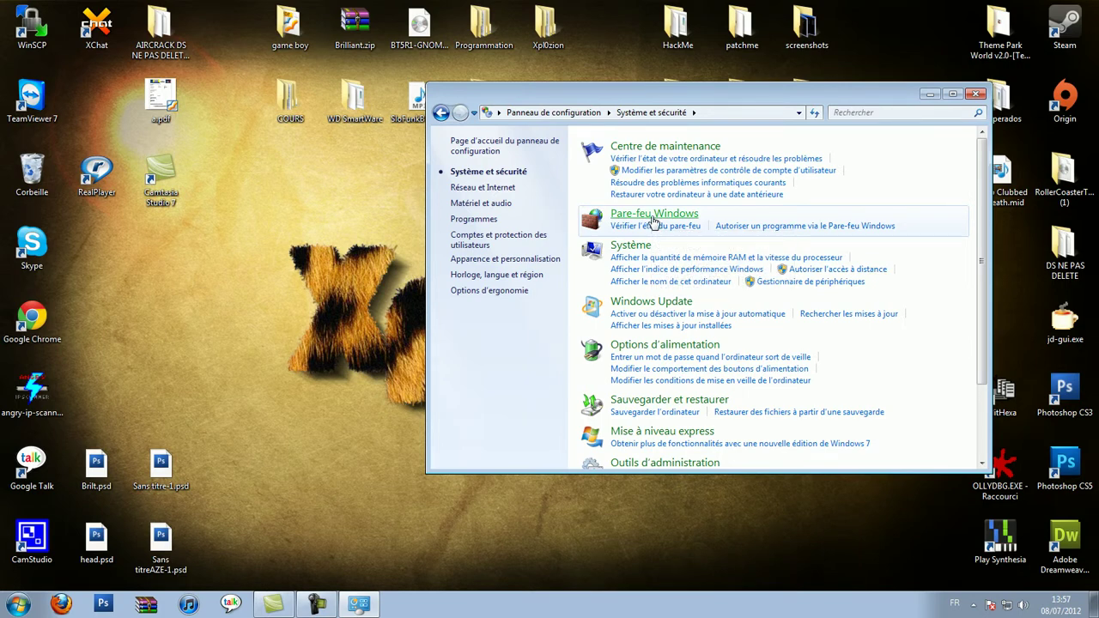
click(653, 219)
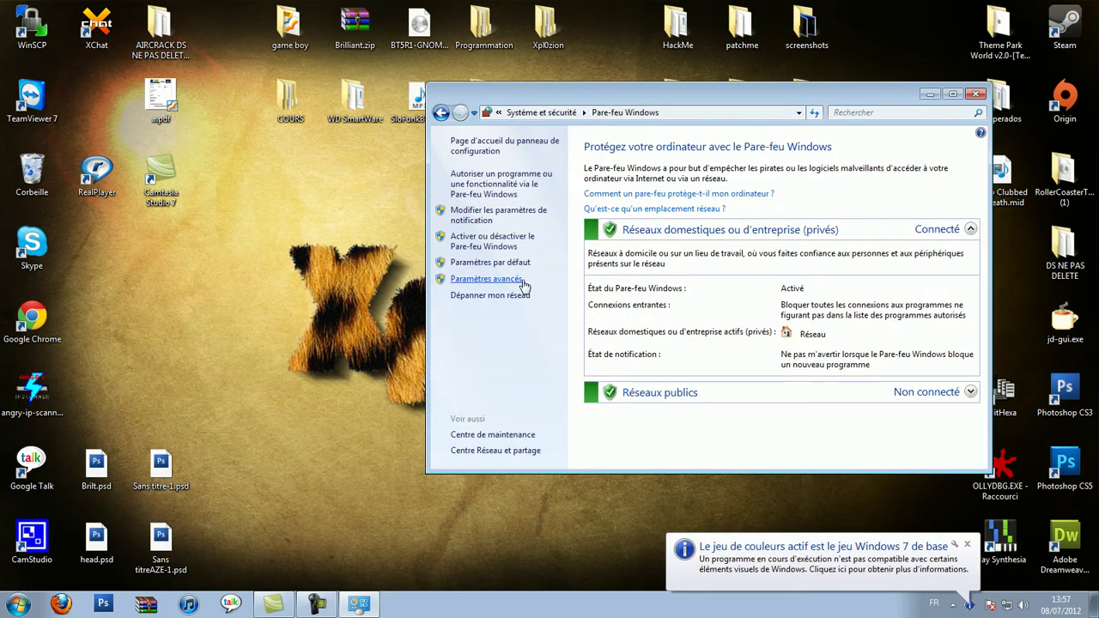
click(486, 280)
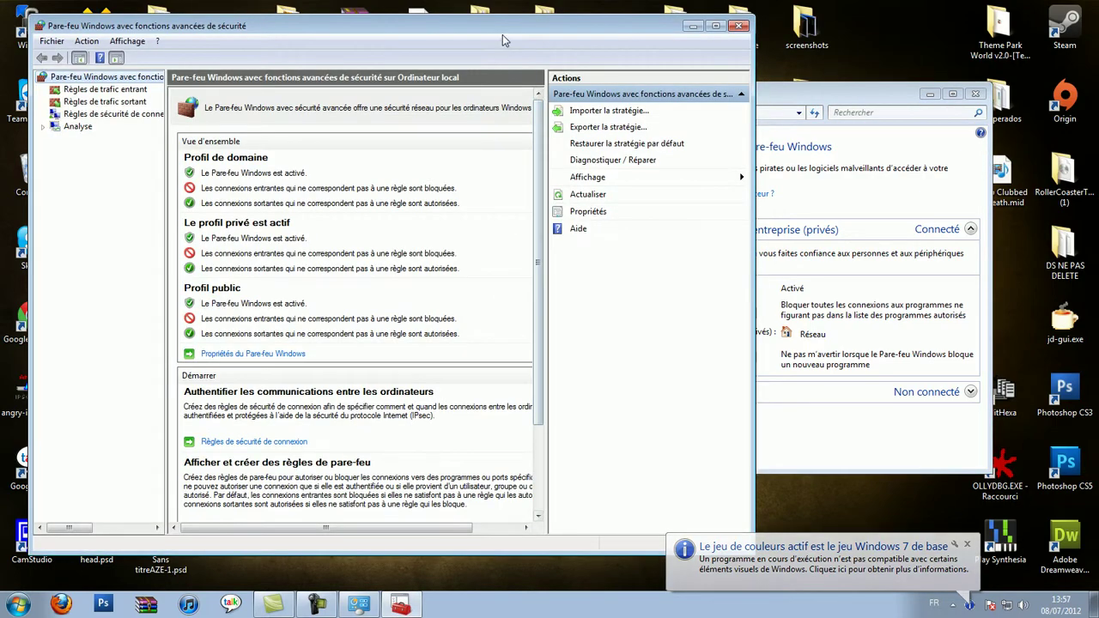
Reposition the advanced security window and display the Règles de trafic entrant list
drag(507, 31, 622, 28)
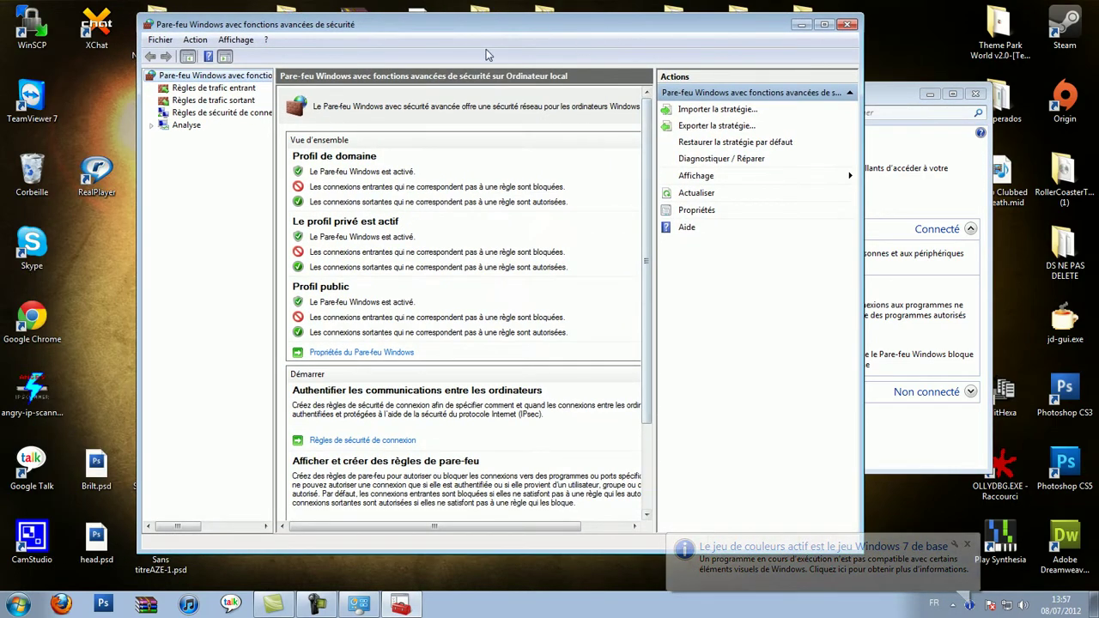
click(234, 101)
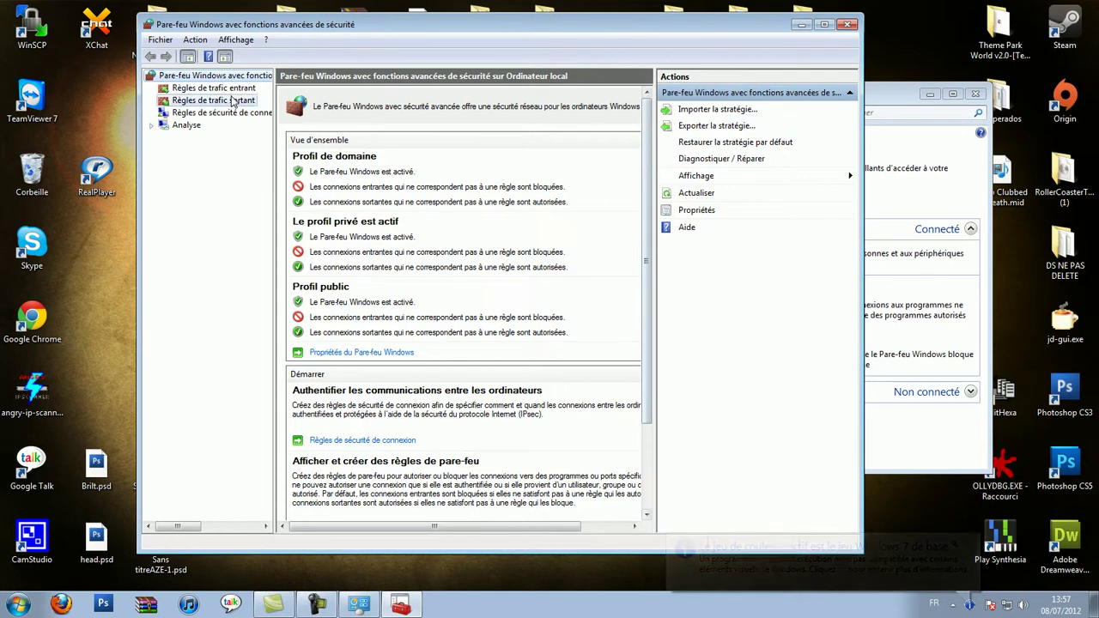
click(241, 89)
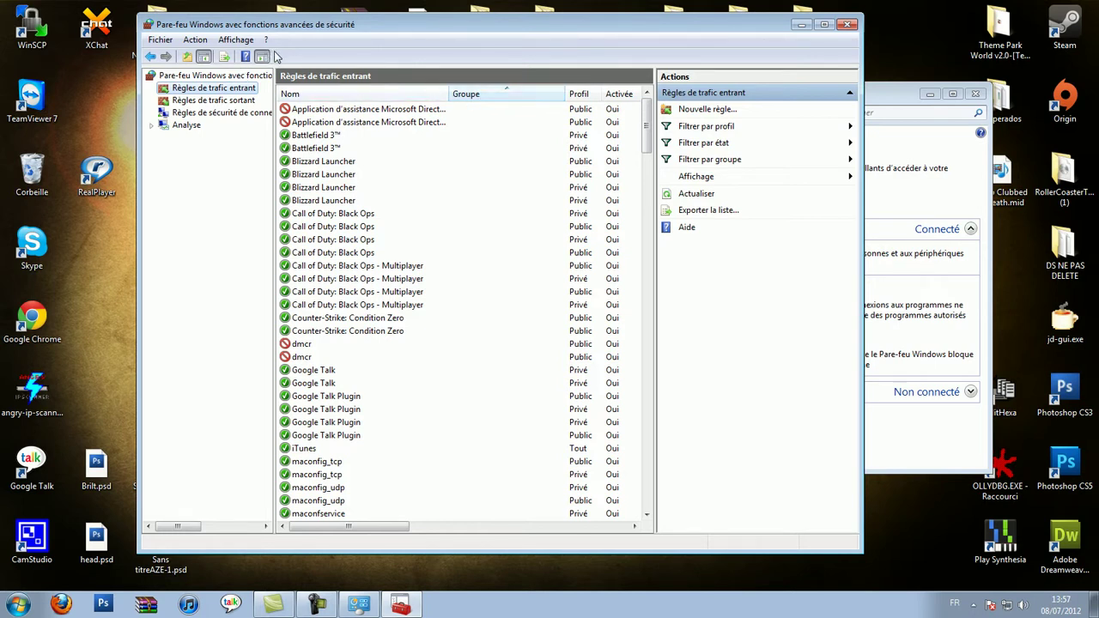
click(196, 40)
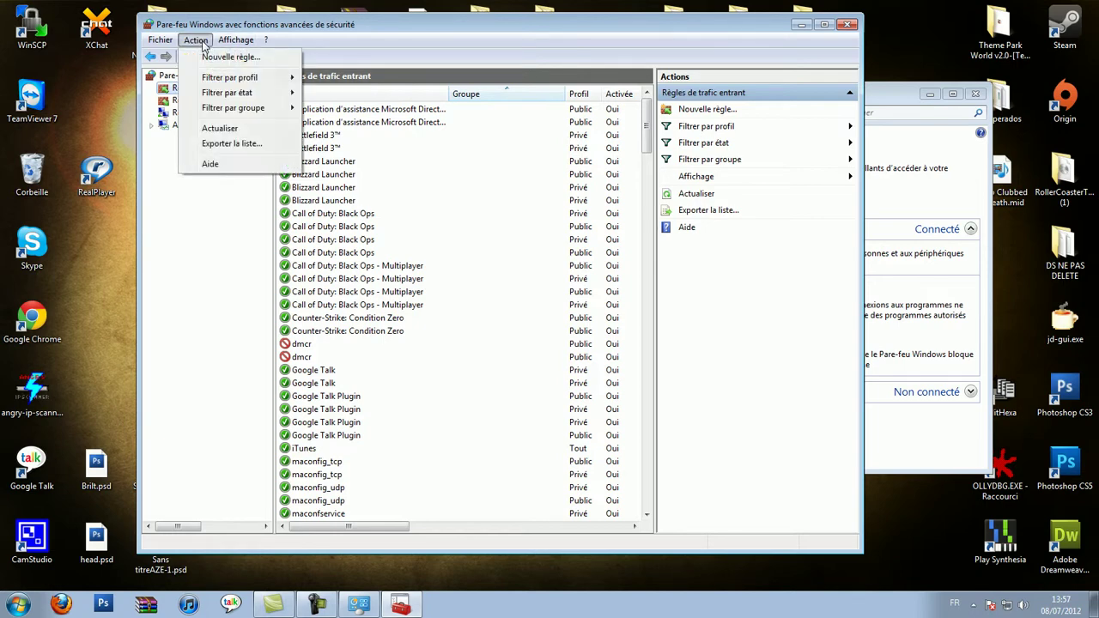
Start a new Port-type inbound rule and advance to the TCP / specific local ports step
click(210, 58)
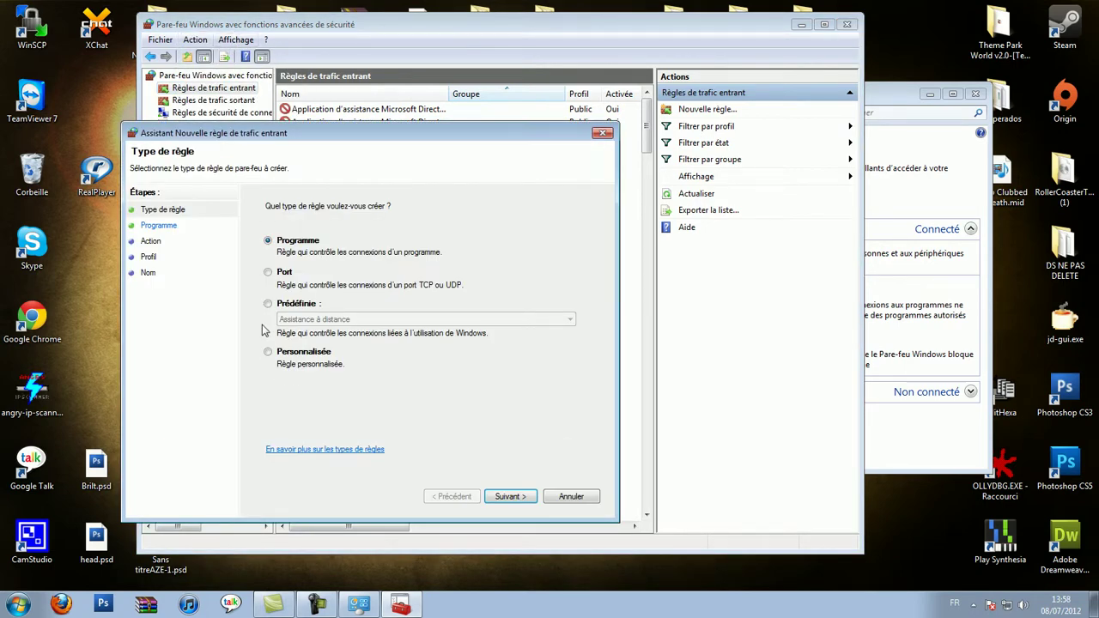
click(284, 271)
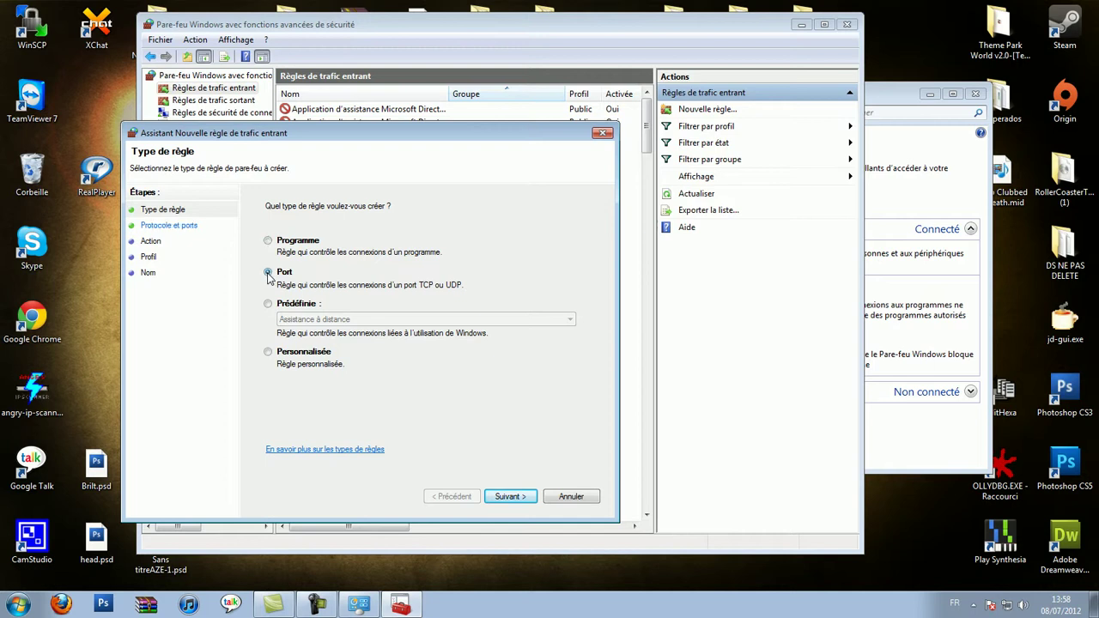
click(513, 501)
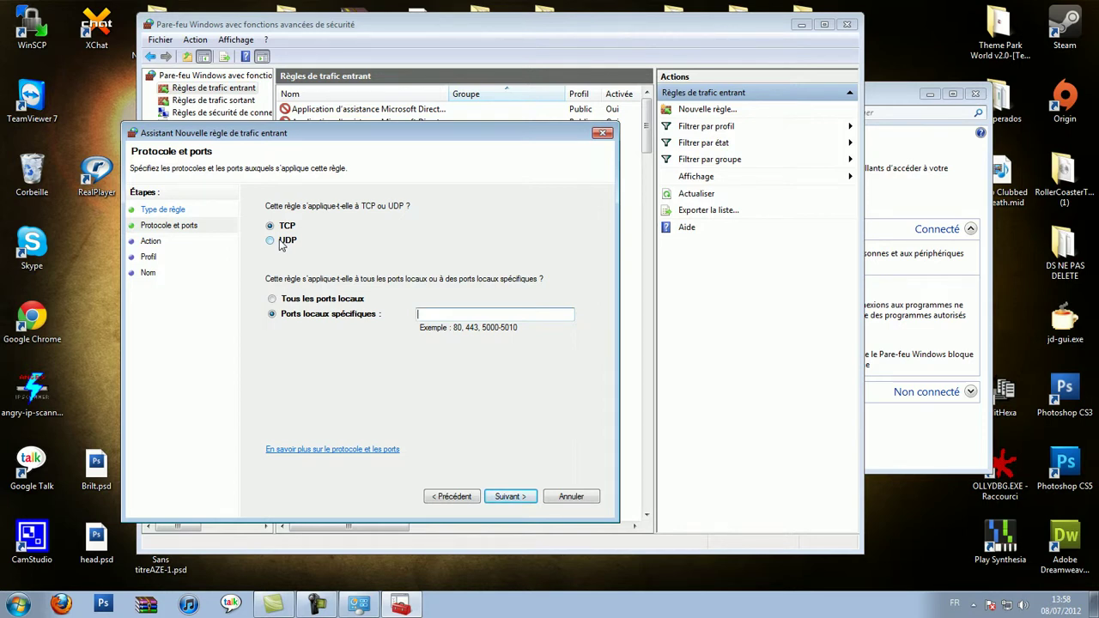
Enter local port 1525 and keep the Autoriser la connexion action
click(429, 314)
text(1525)
click(510, 497)
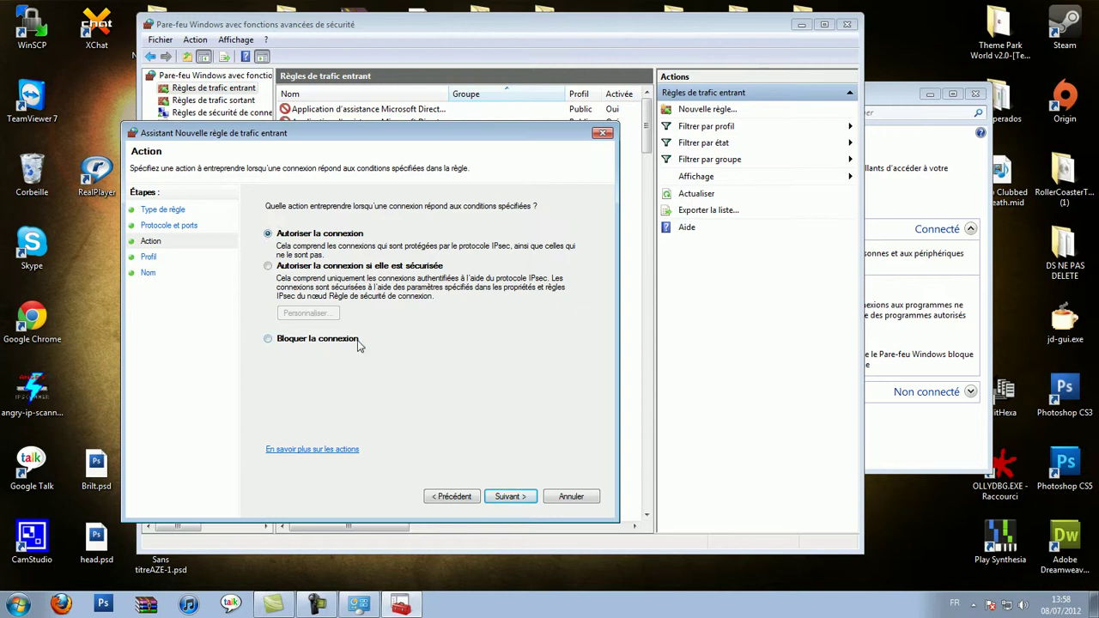
click(510, 496)
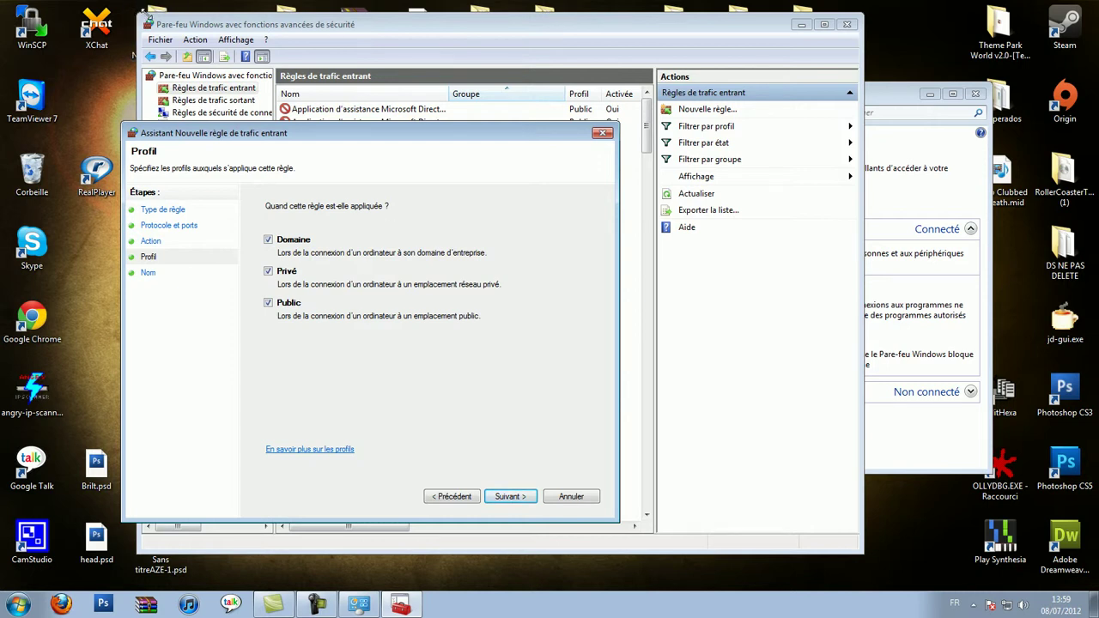
Apply the rule to all profiles including public, name it 'Essai port 1525', and finish
click(269, 304)
click(522, 498)
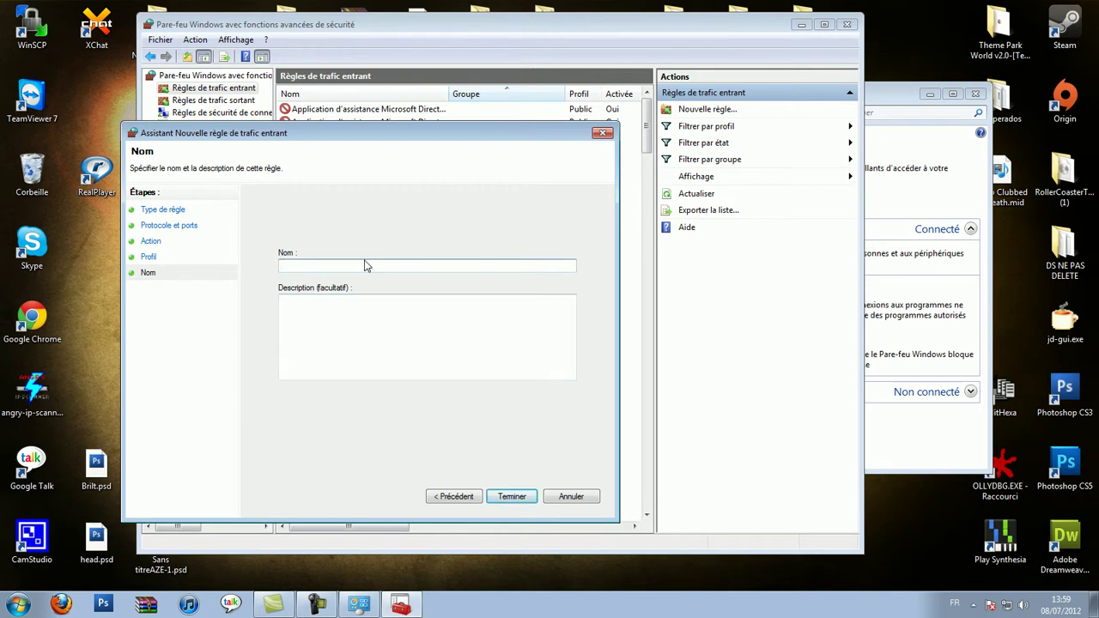
text(te)
text(sai port 1525)
click(516, 499)
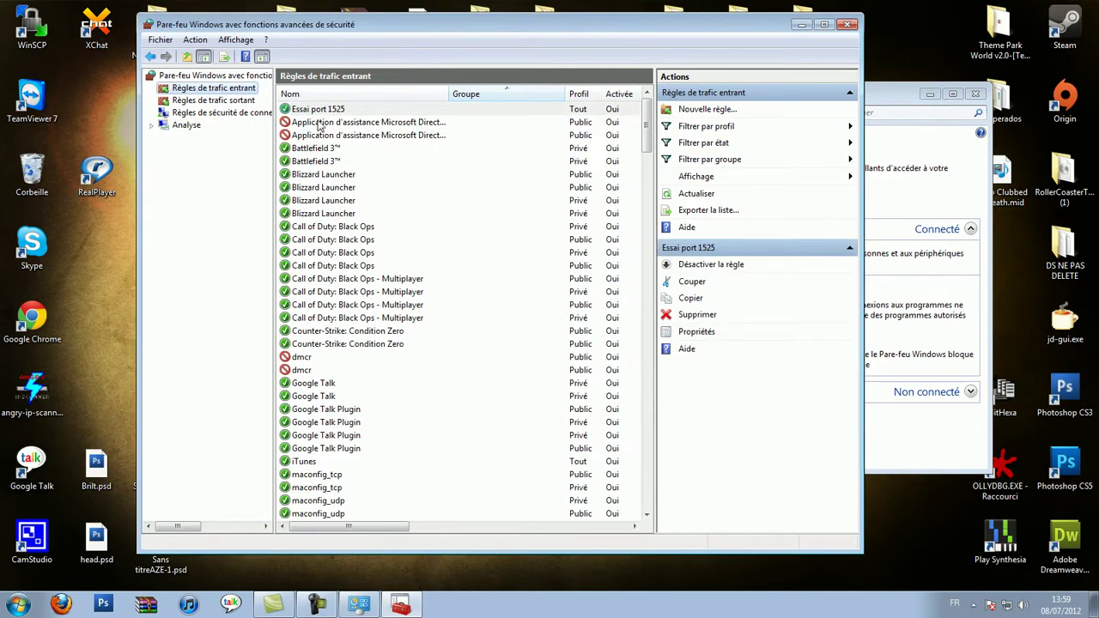
Check the Essai port 1525 rule's TCP 1525 details in the maximized window, then list outbound rules
click(333, 110)
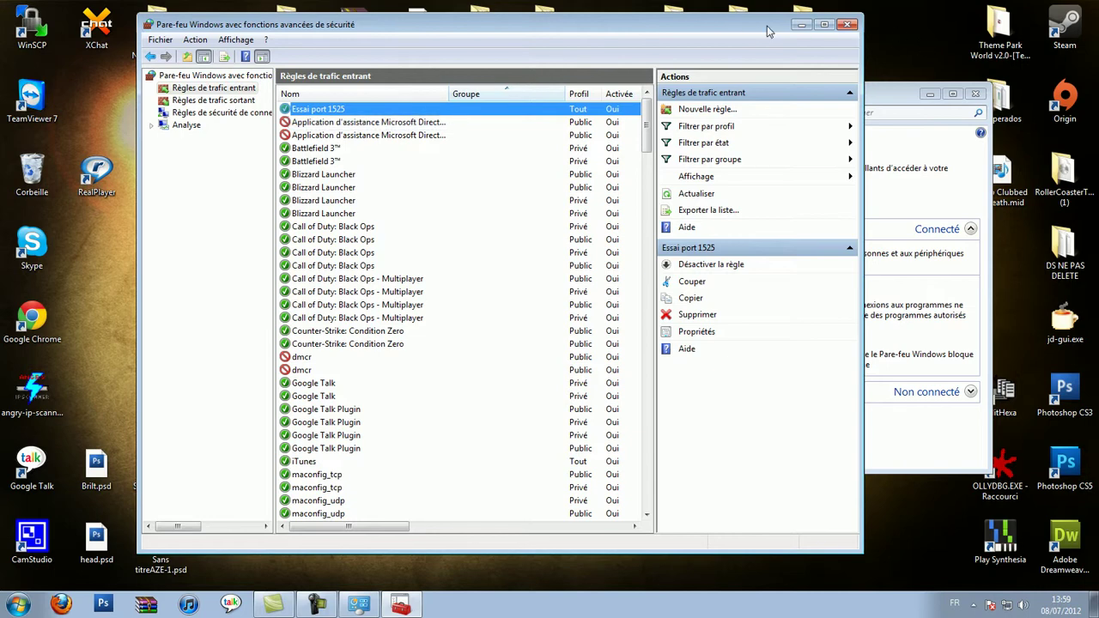
double_click(767, 26)
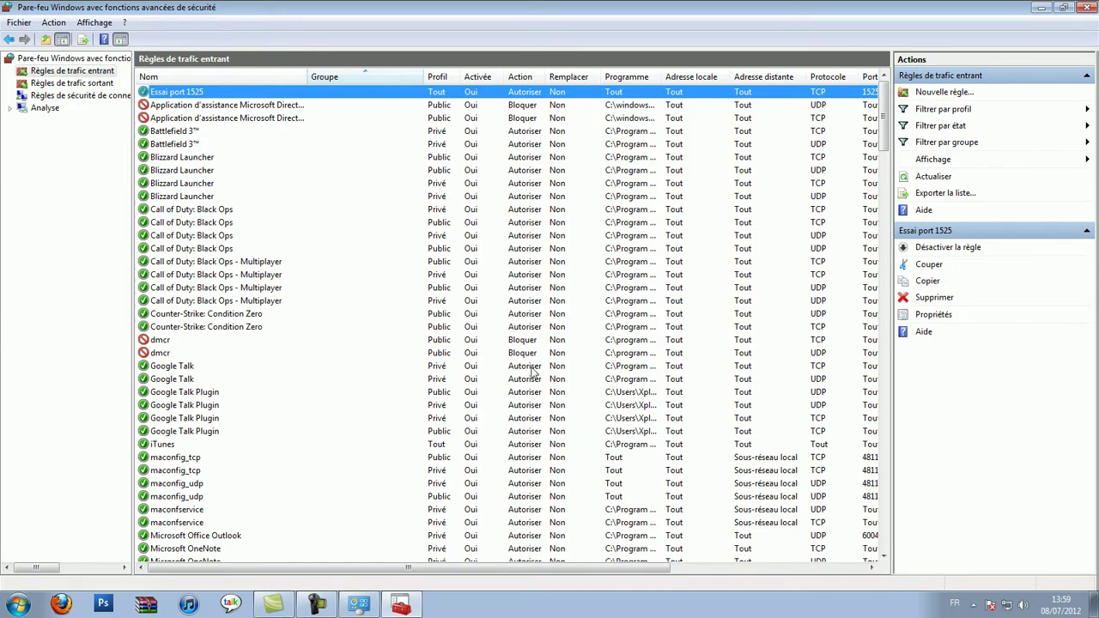
drag(404, 564, 564, 105)
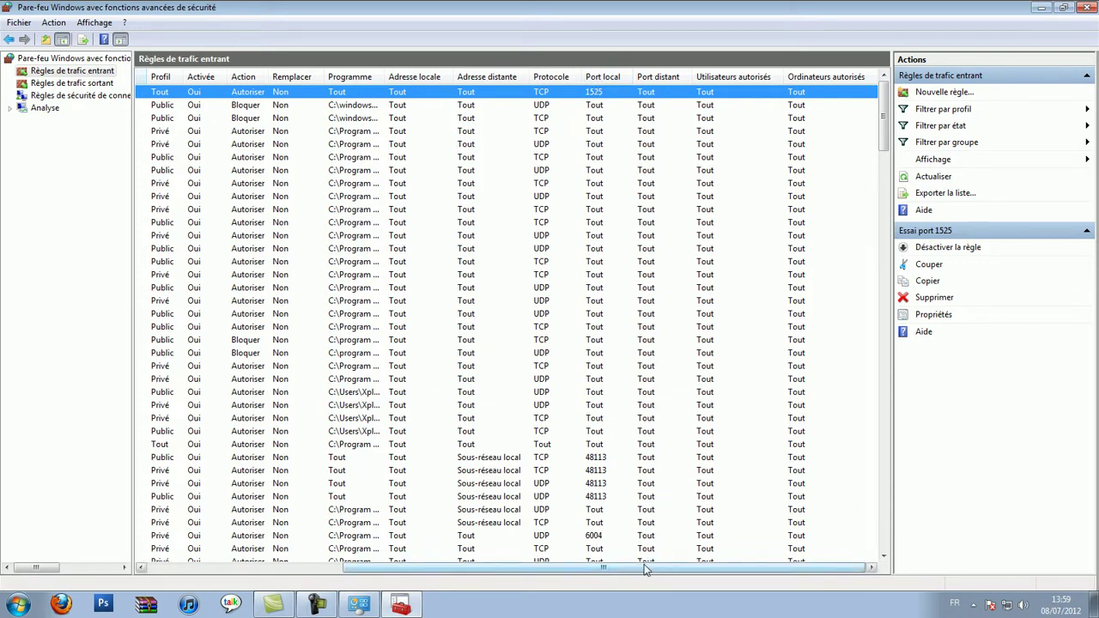
drag(646, 569, 438, 569)
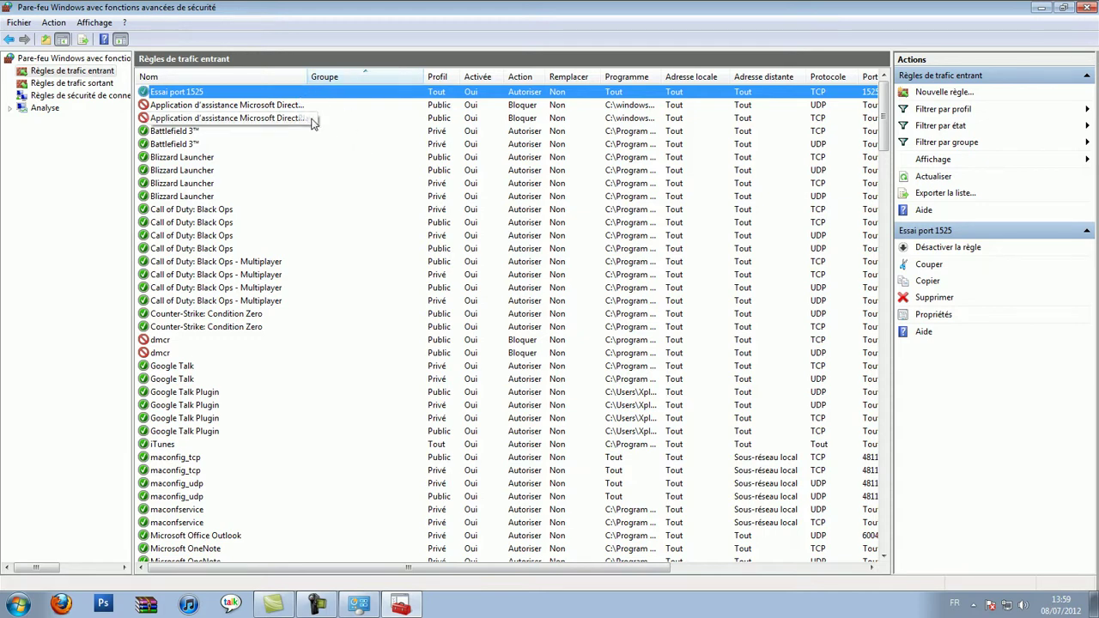
click(100, 81)
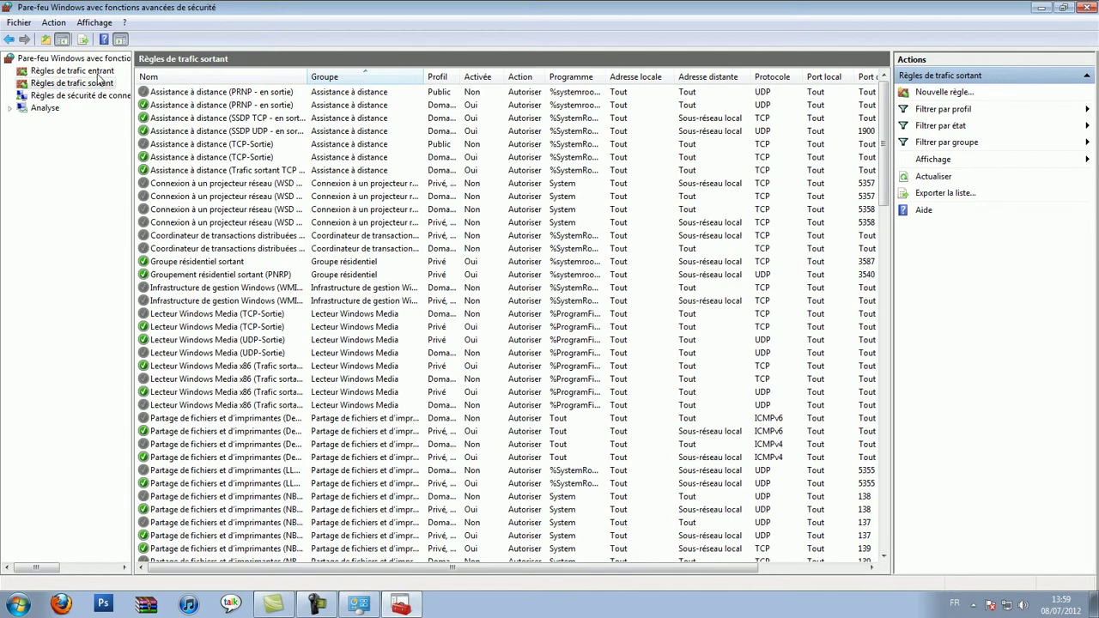
Start a new Port-type outbound rule for TCP local port 1525
click(53, 22)
click(78, 41)
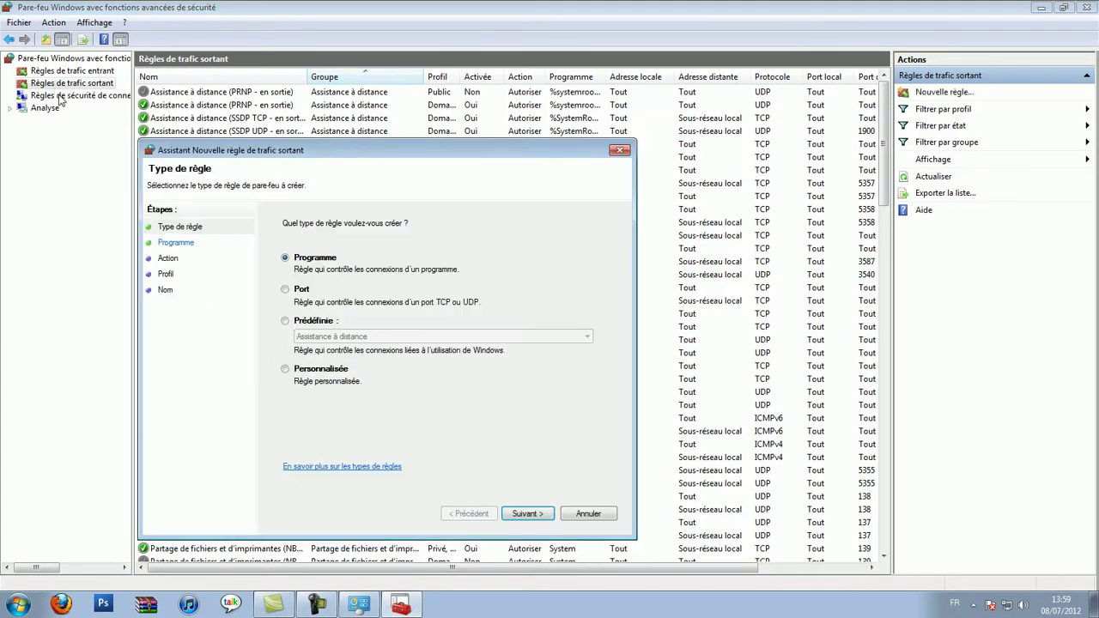
click(286, 321)
click(287, 291)
click(527, 514)
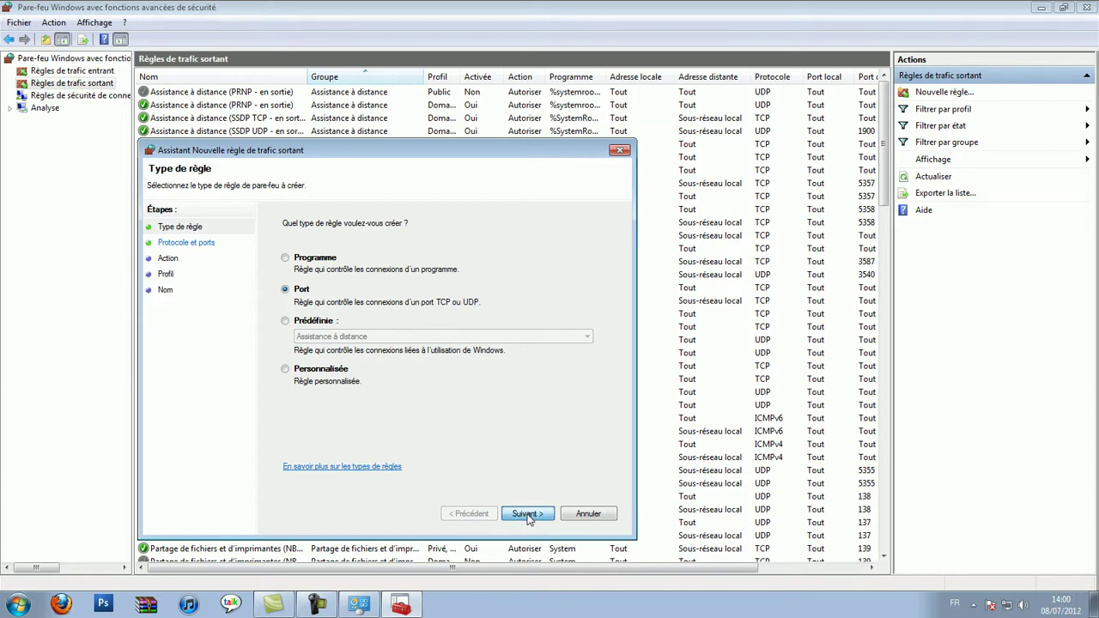
text(1525)
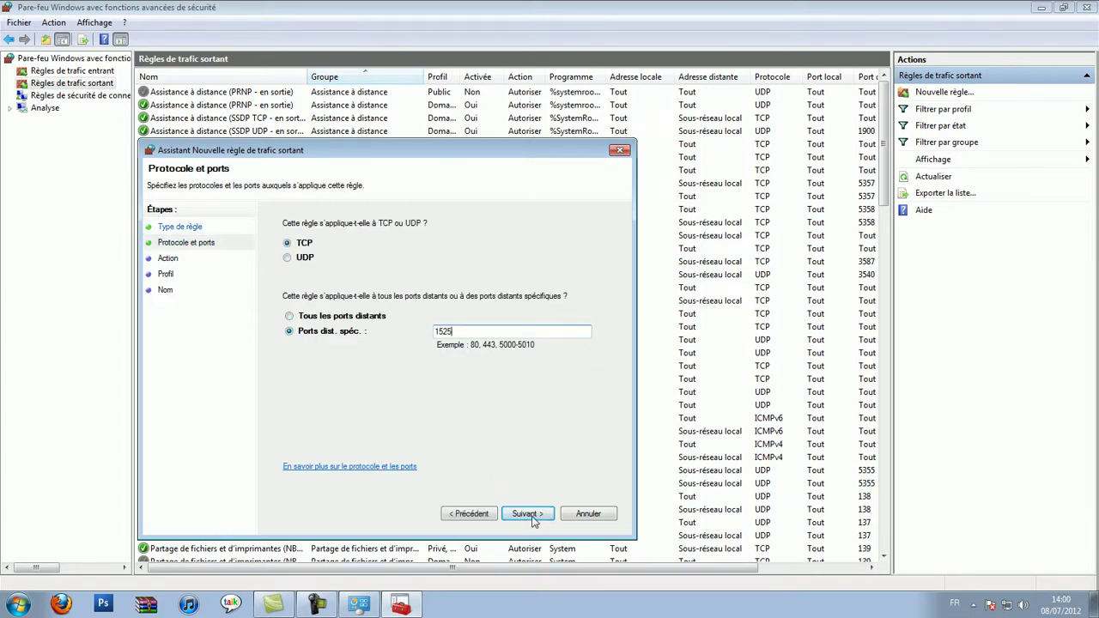
click(527, 514)
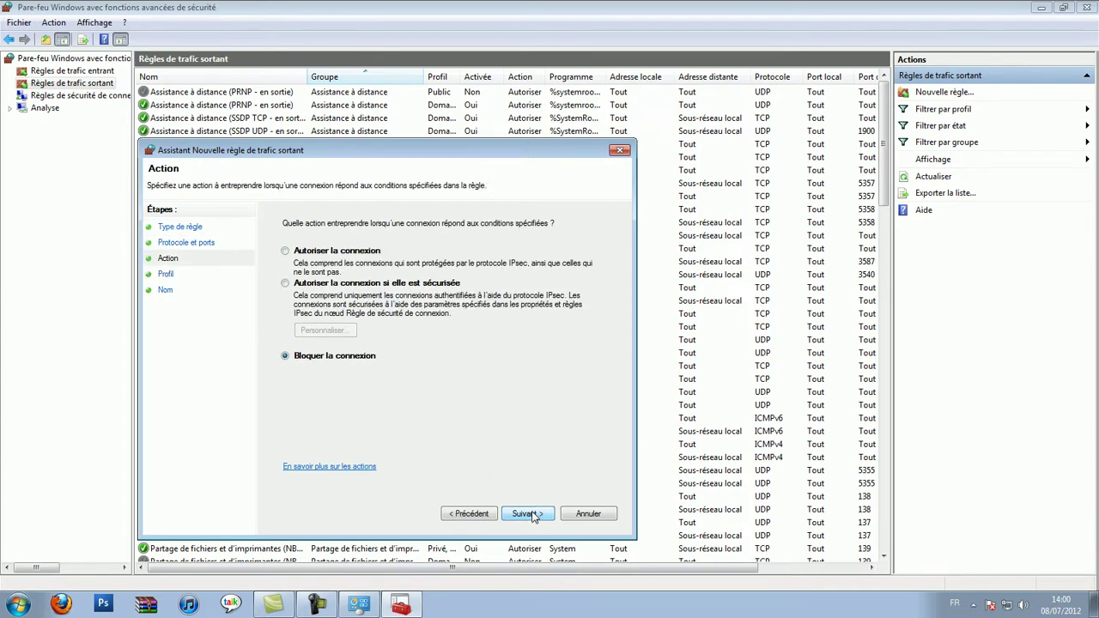
Set the rule's action, keep default profiles, name it 'Essai 1525', then show inbound rules
click(342, 252)
click(536, 518)
click(537, 518)
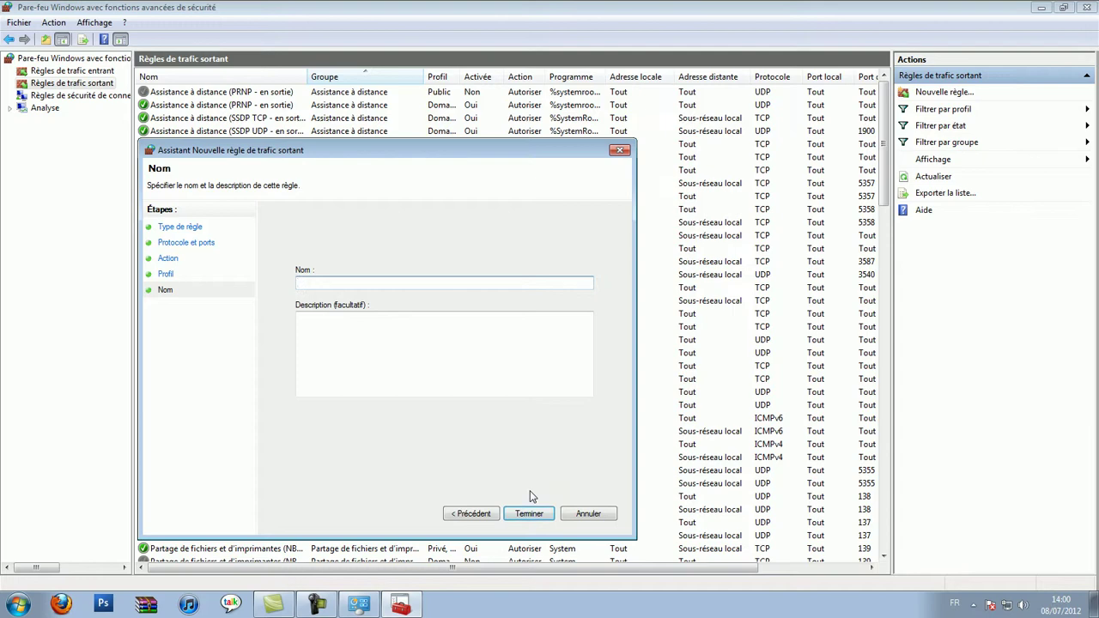
text(Essai 14)
key(BackSpace)
text(515)
key(Return)
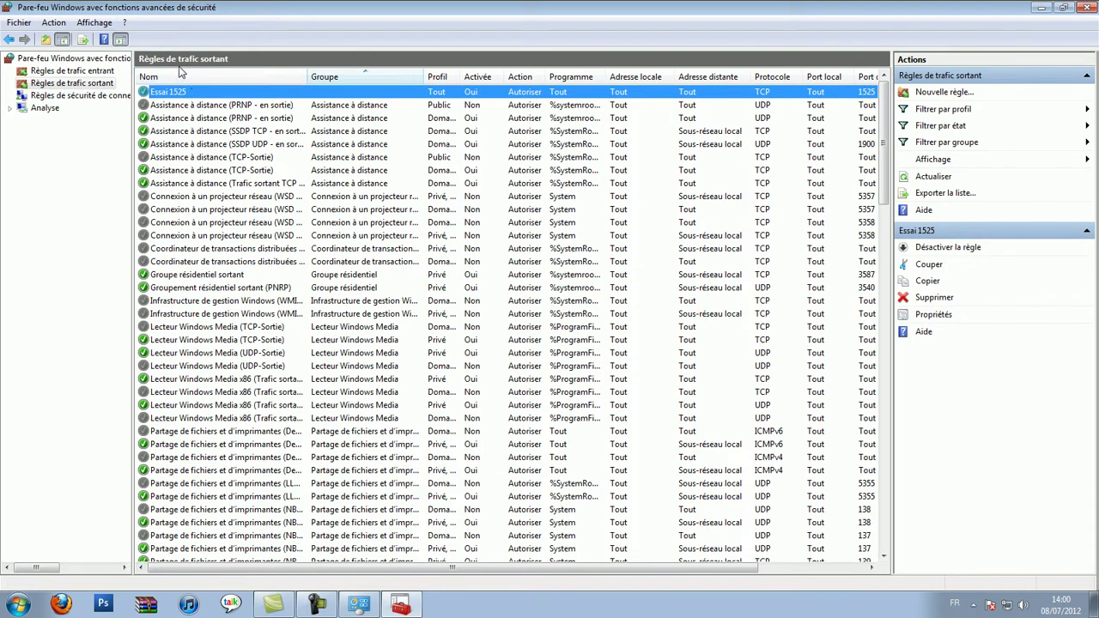
click(86, 72)
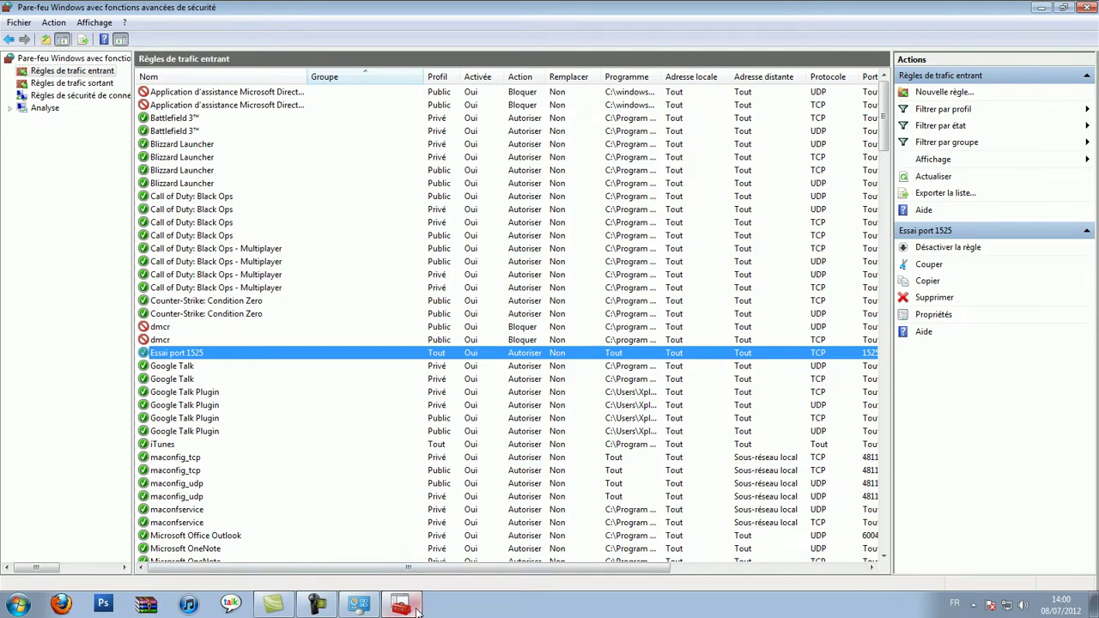
Launch Firefox and run ipconfig in an administrator Command Prompt
click(62, 606)
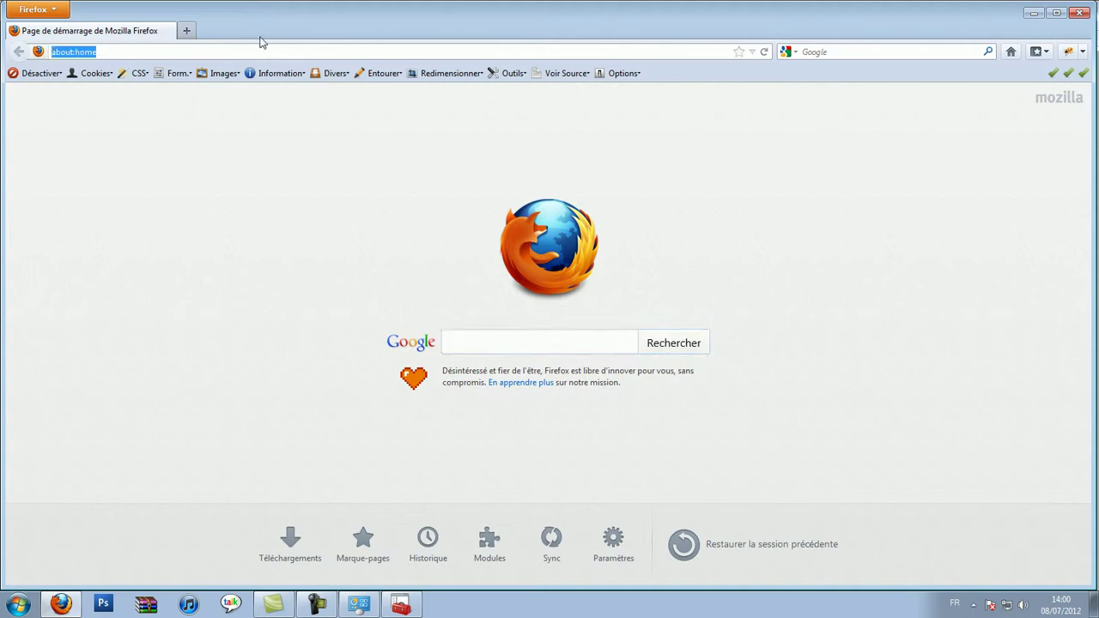
key(super+r)
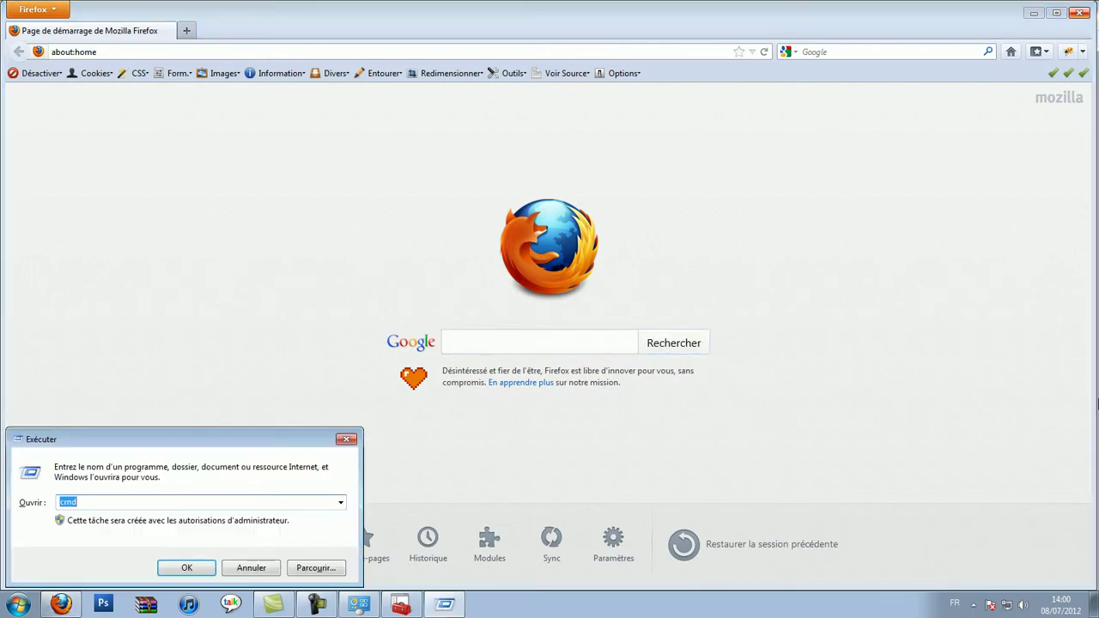
key(Return)
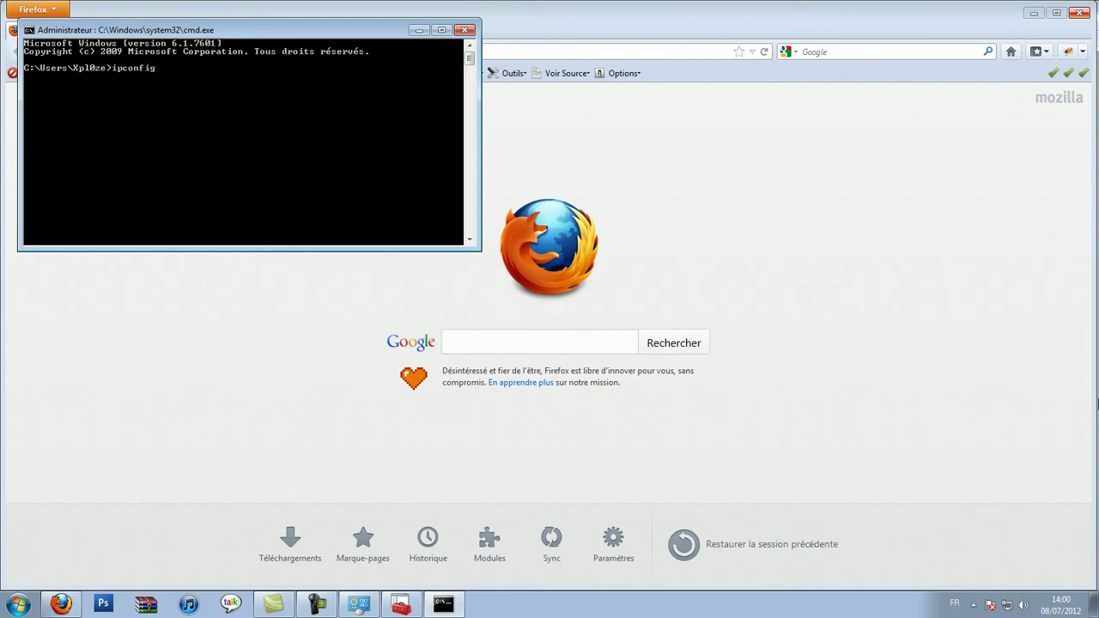
key(Return)
Copy the default gateway address 192.168.1.1 from the ipconfig output
right_click(334, 99)
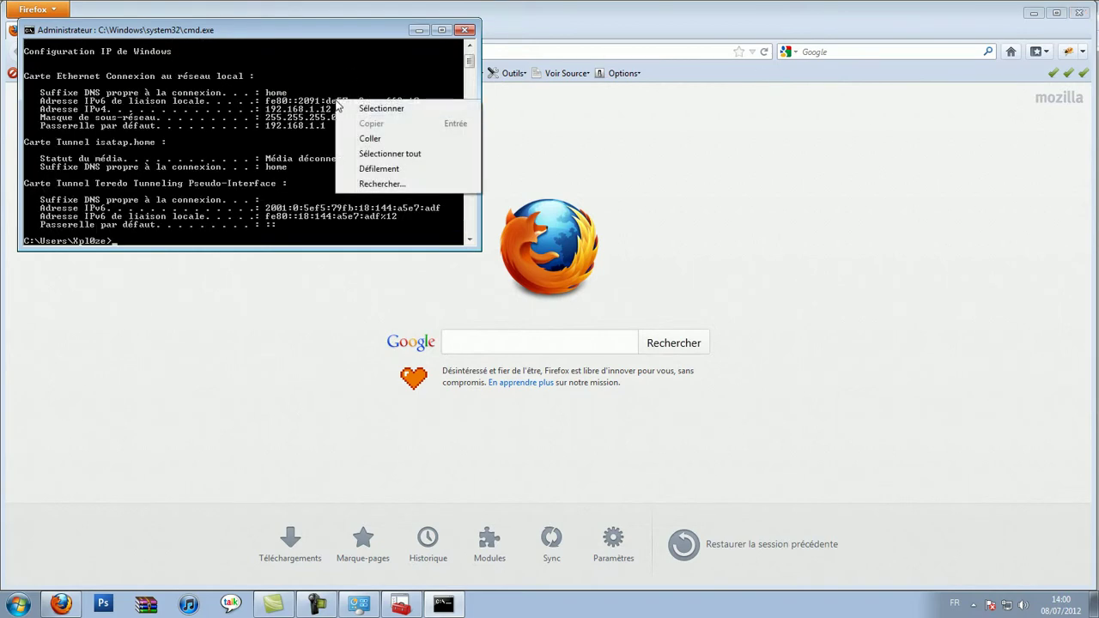
click(353, 107)
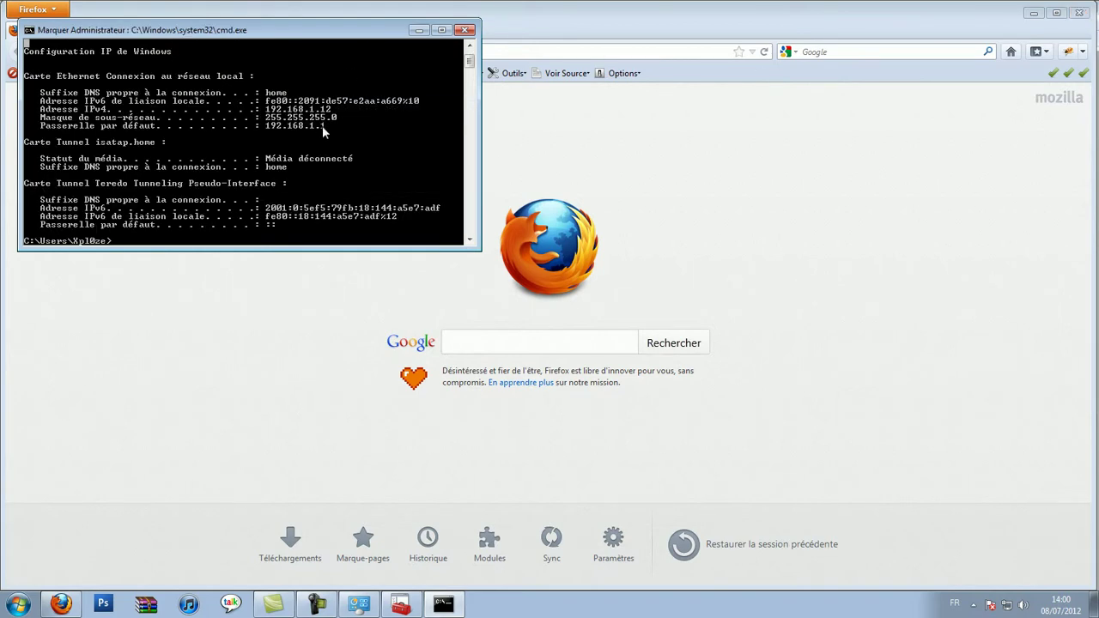
drag(322, 125, 269, 127)
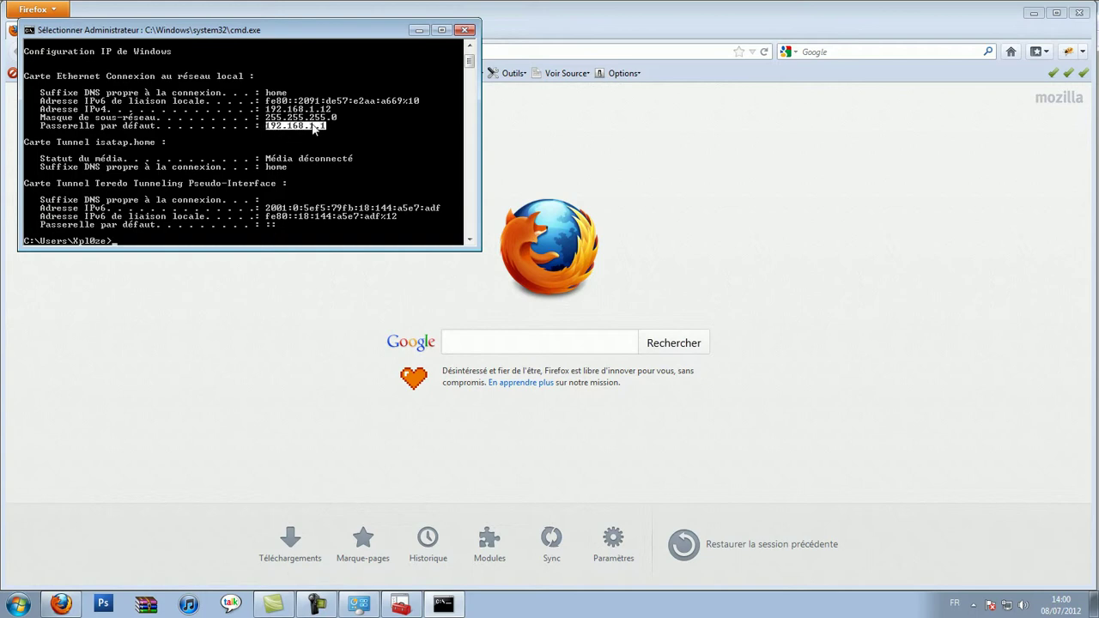
key(Return)
click(511, 51)
Load 192.168.1.1 in Firefox to reach the Livebox login and select the Mot de passe field
text(192.168.1.1)
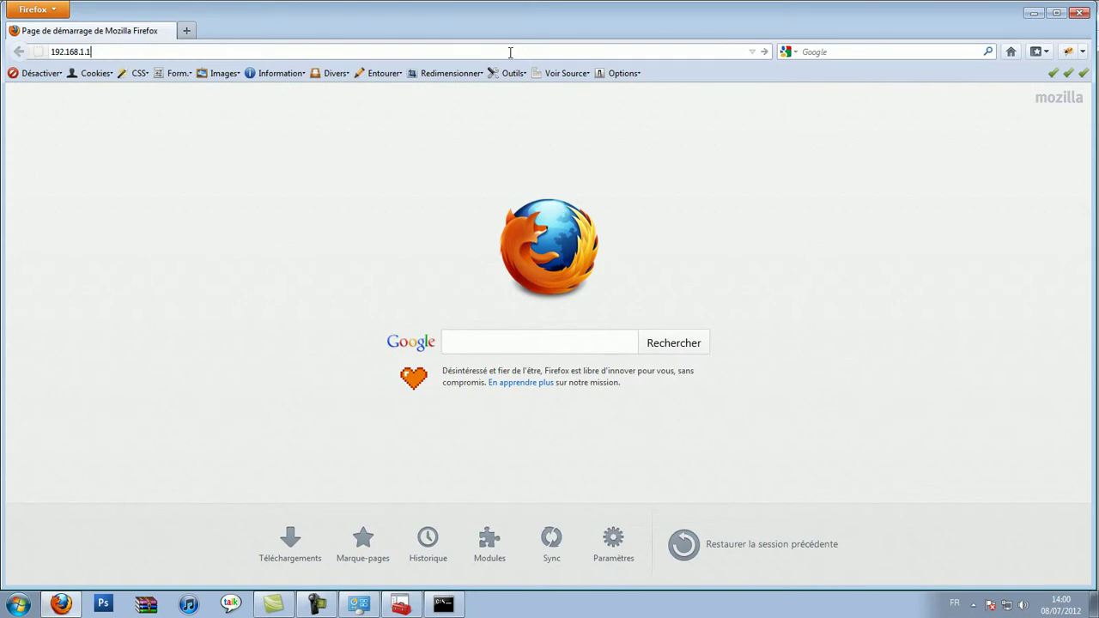
key(Return)
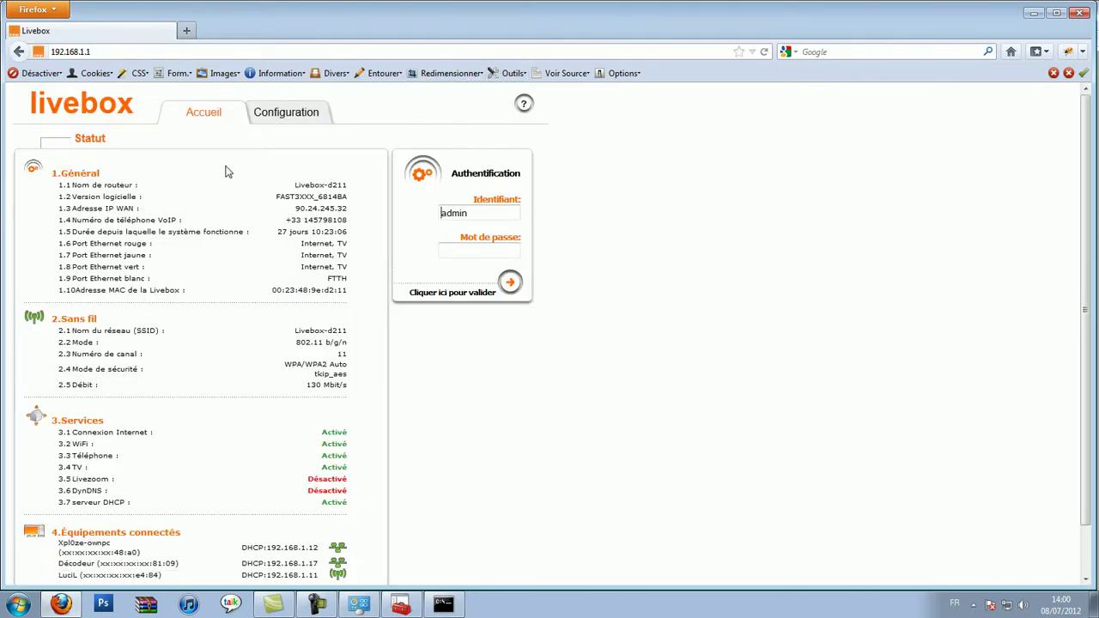
click(444, 256)
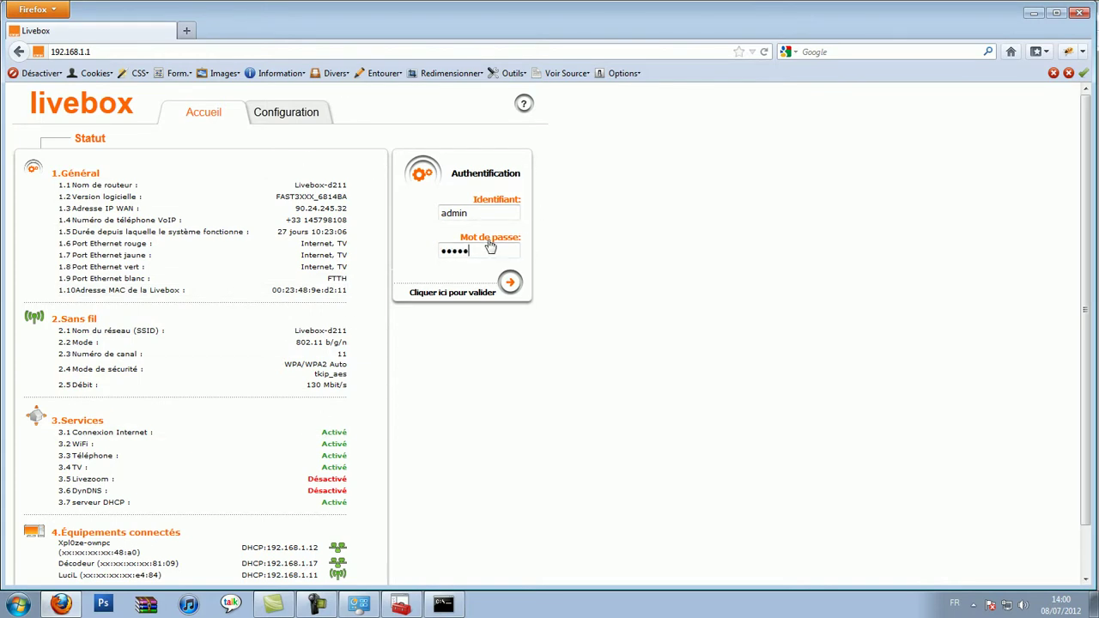
Log in to the router and open Configuration > Livebox > Paramètres avancés
text(admin)
key(Return)
click(308, 110)
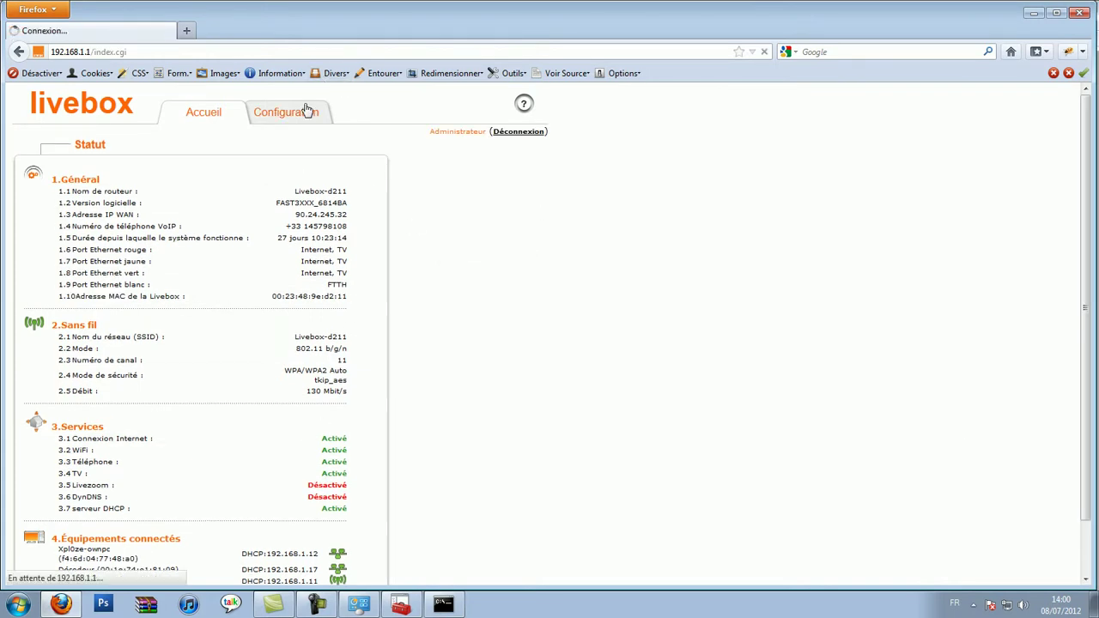
click(46, 215)
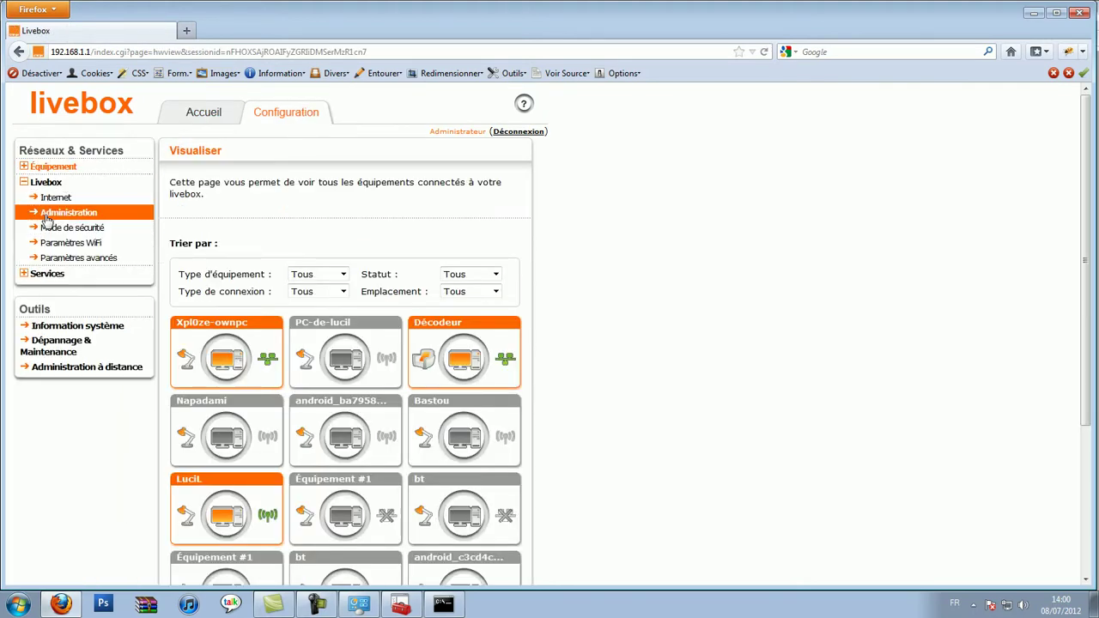
scroll(356, 233, down, 3)
scroll(392, 216, up, 3)
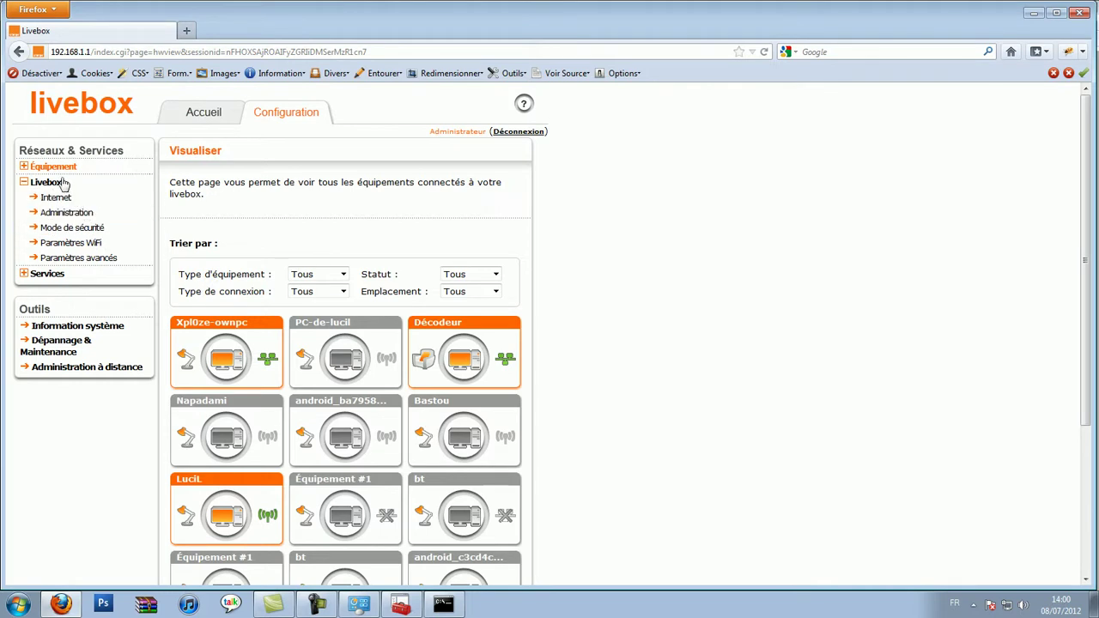
click(128, 260)
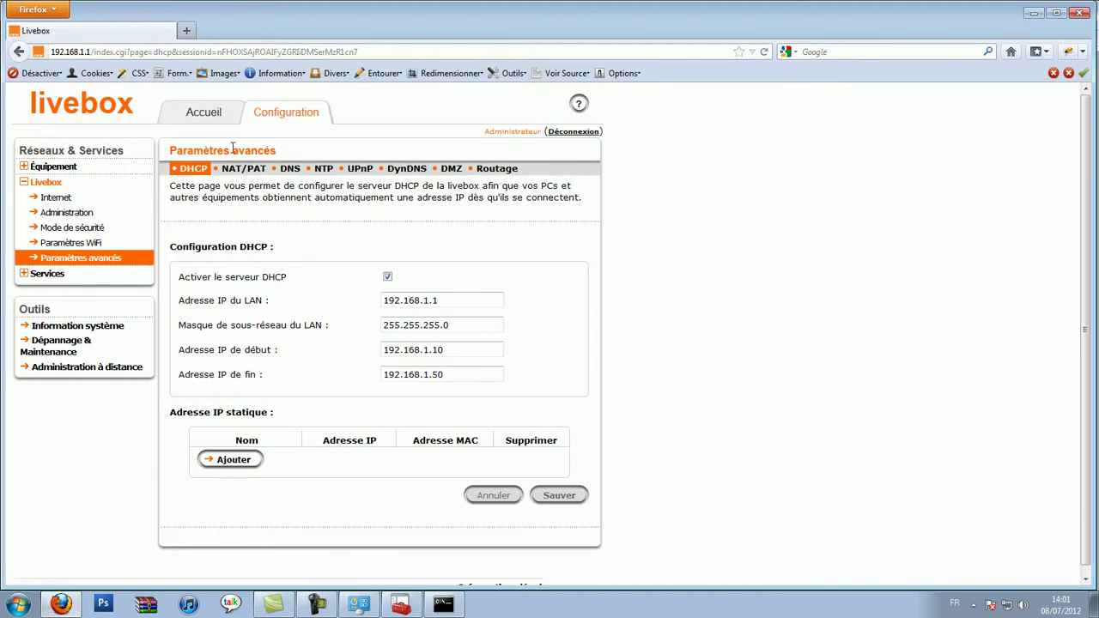
Switch the advanced settings to the NAT/PAT port-forwarding rules section
click(247, 169)
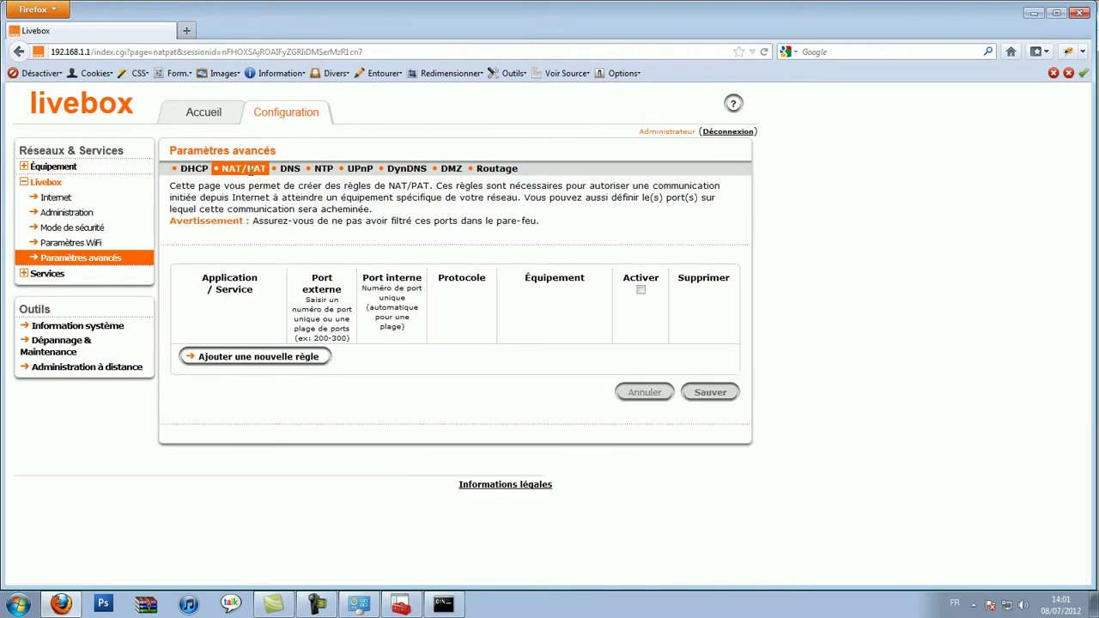
Add a custom rule named 'Essai 1525' with external port 1525
click(288, 361)
click(275, 353)
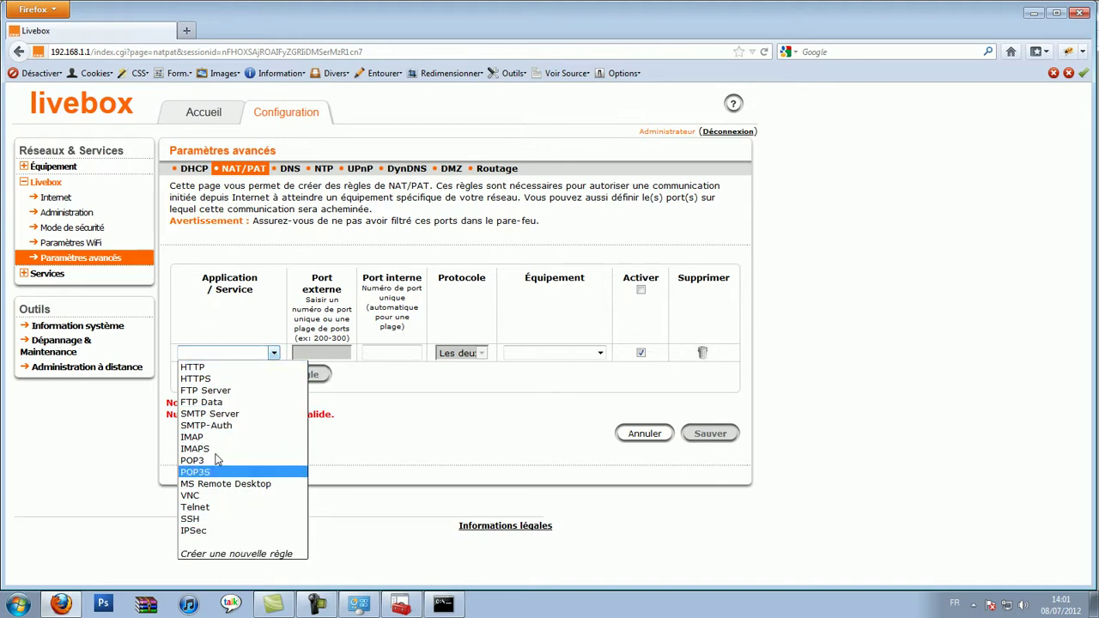
click(200, 554)
text(E)
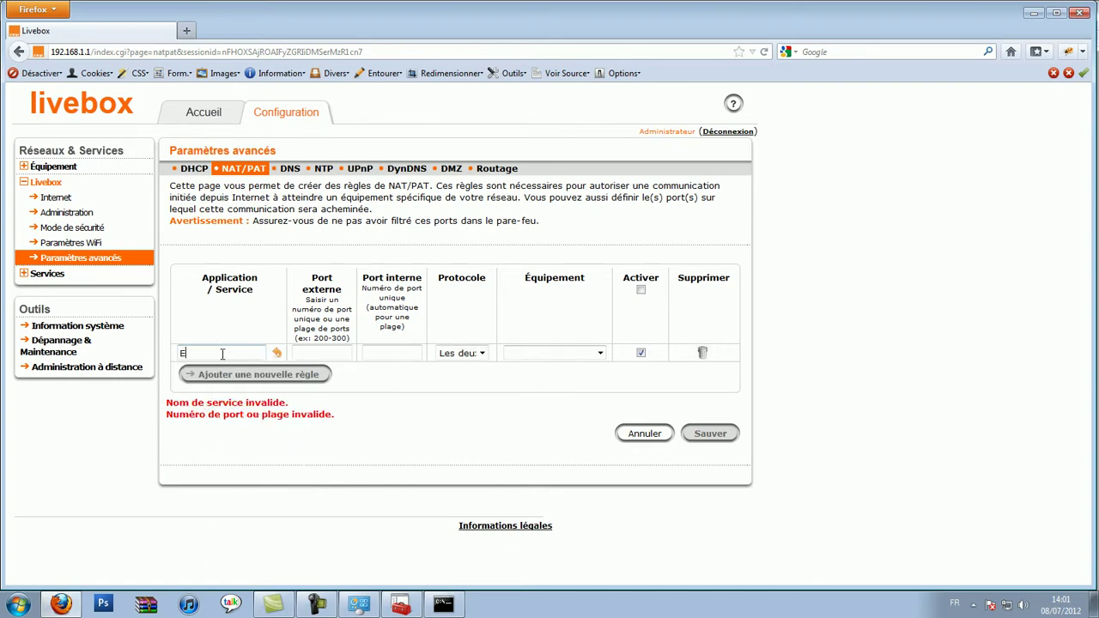
text(ssai 1525)
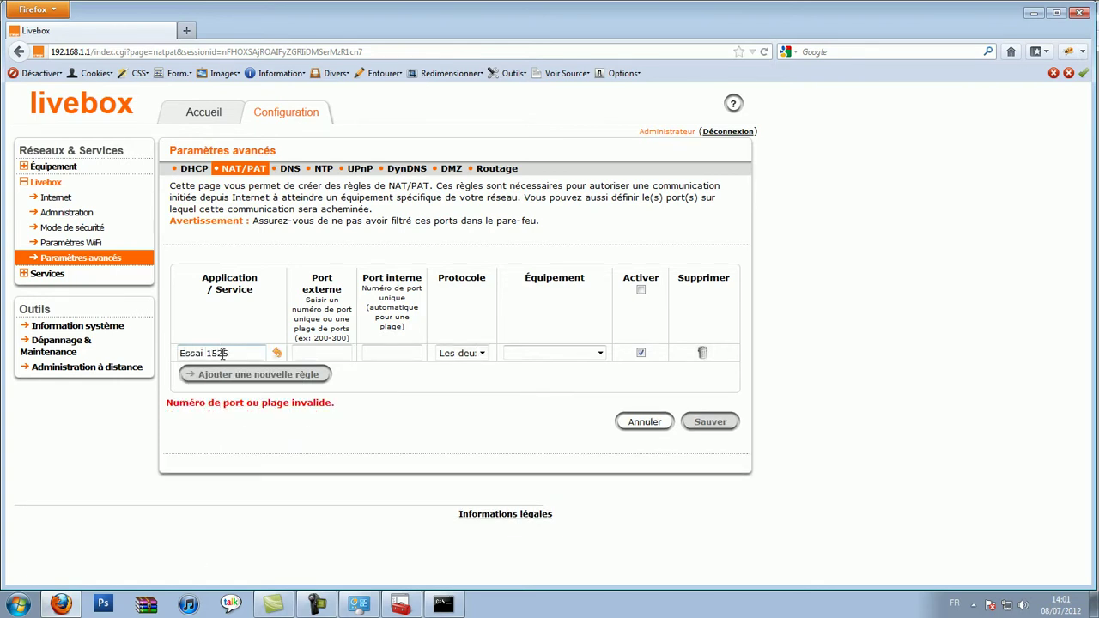
click(324, 351)
text(1)
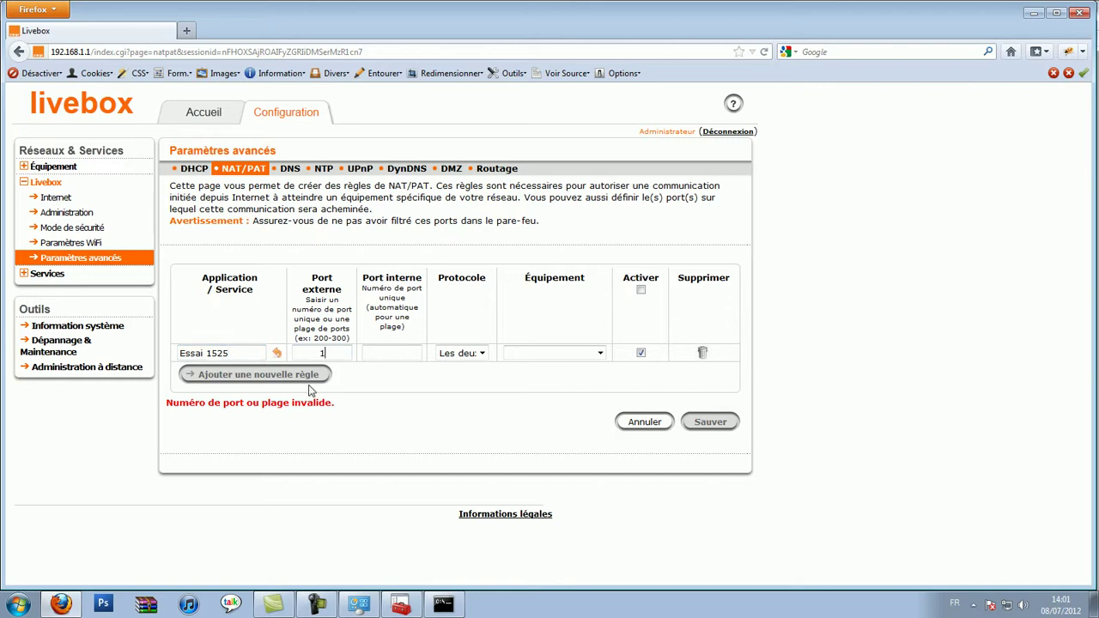